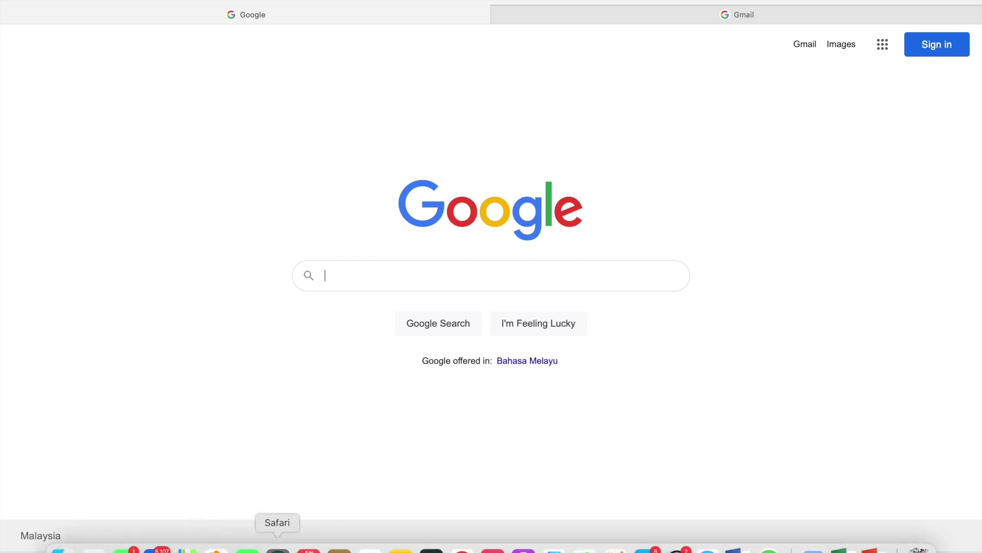
text(padlet)
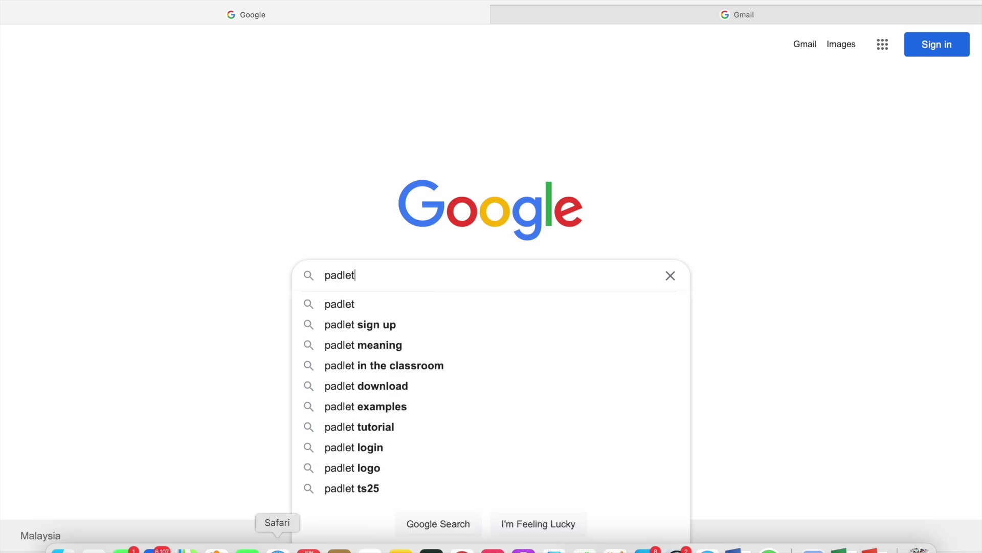
- Search Google for 'padlet' and go to Padlet's sign-up page
key(Return)
click(157, 297)
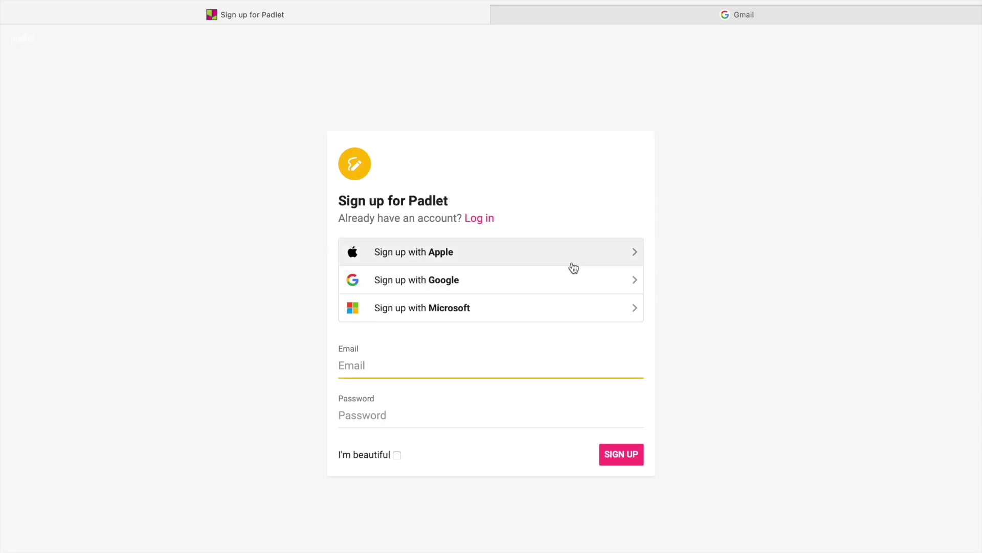
- Sign up with the first Google account, submit its password, and request a text-message code
click(559, 287)
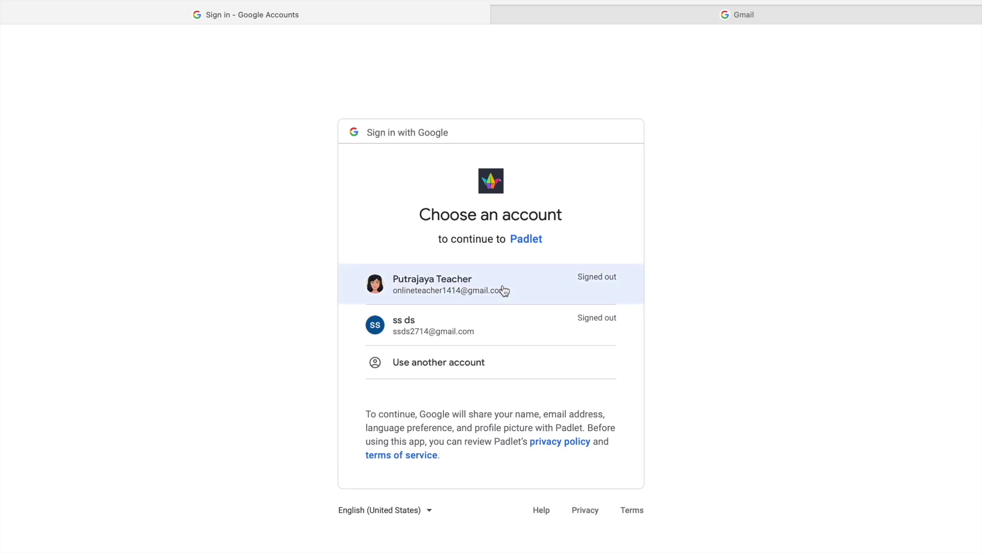
click(507, 288)
text(p)
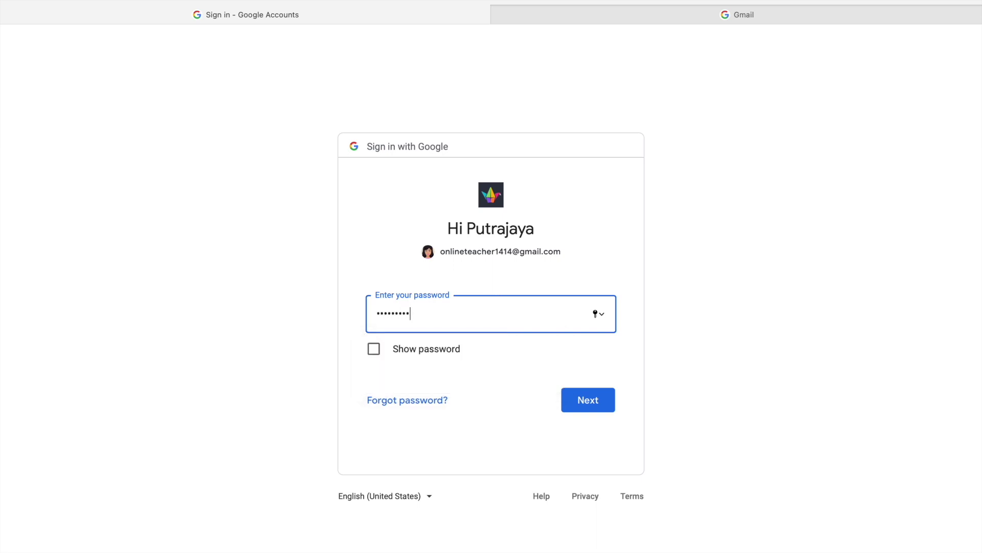
click(593, 400)
click(516, 400)
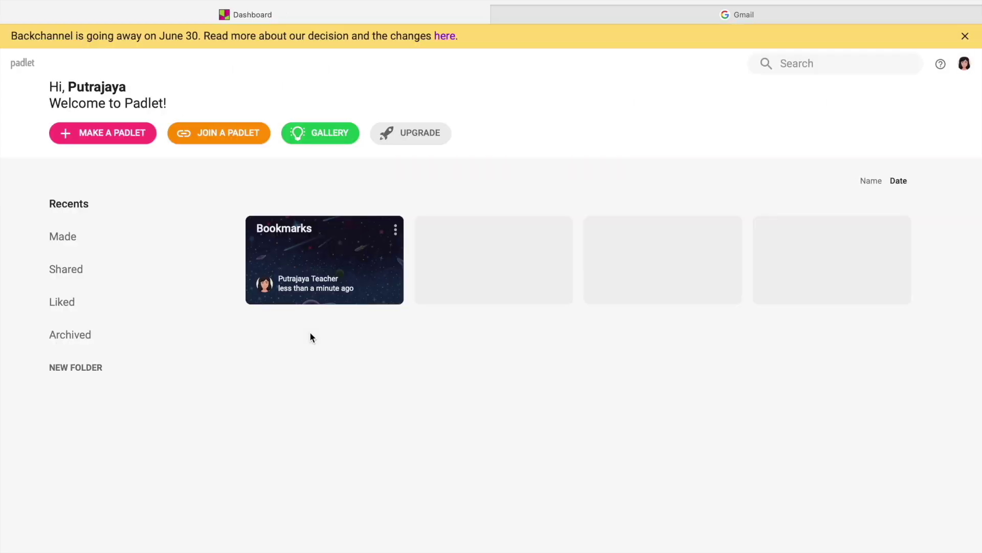
- Make a new padlet using the Wall layout
click(119, 137)
click(259, 345)
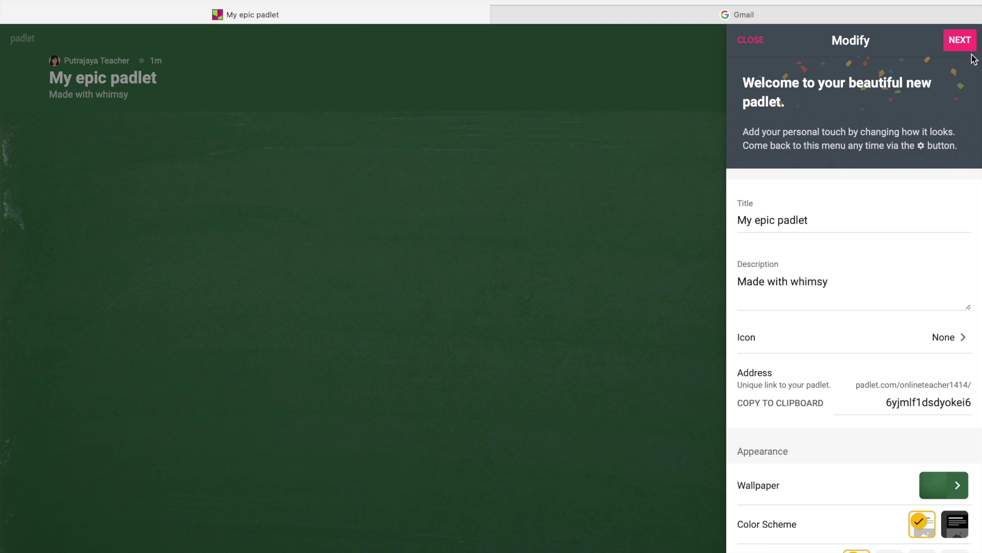
- Retitle the padlet 'My favourite food' and replace the description with a favourite-food prompt
drag(811, 221, 724, 220)
text(My favouro)
key(BackSpace)
text(i)
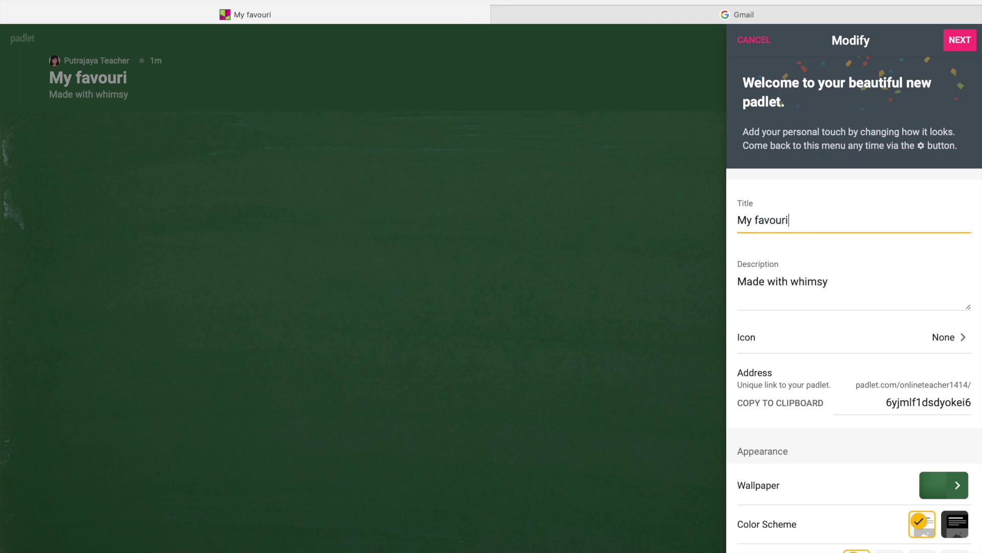
text(te food)
drag(828, 278, 722, 288)
text(Write about your f)
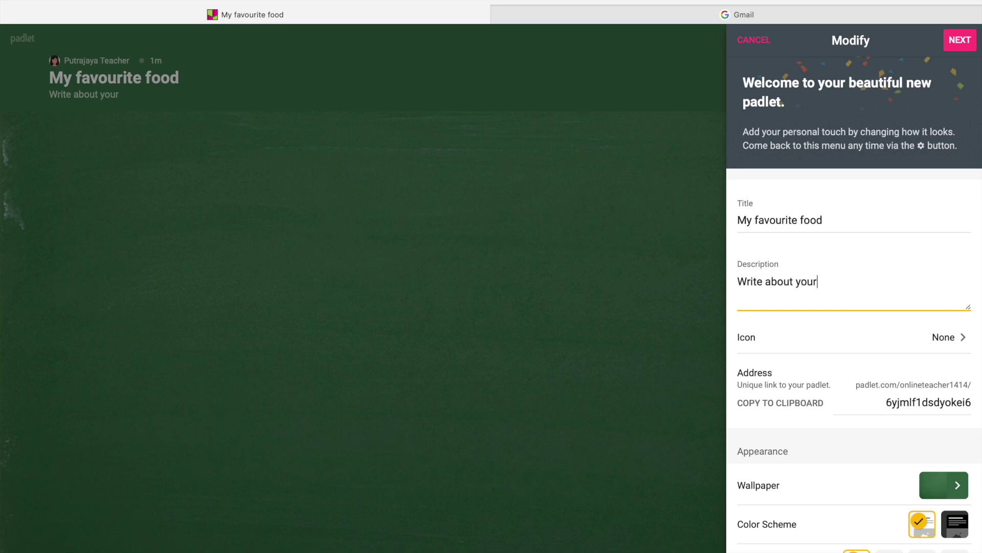
text(avourite f)
text(ood and upload an image of it.)
- Browse the wallpaper choices, looking at textures and trying a dark brown solid colour
click(946, 486)
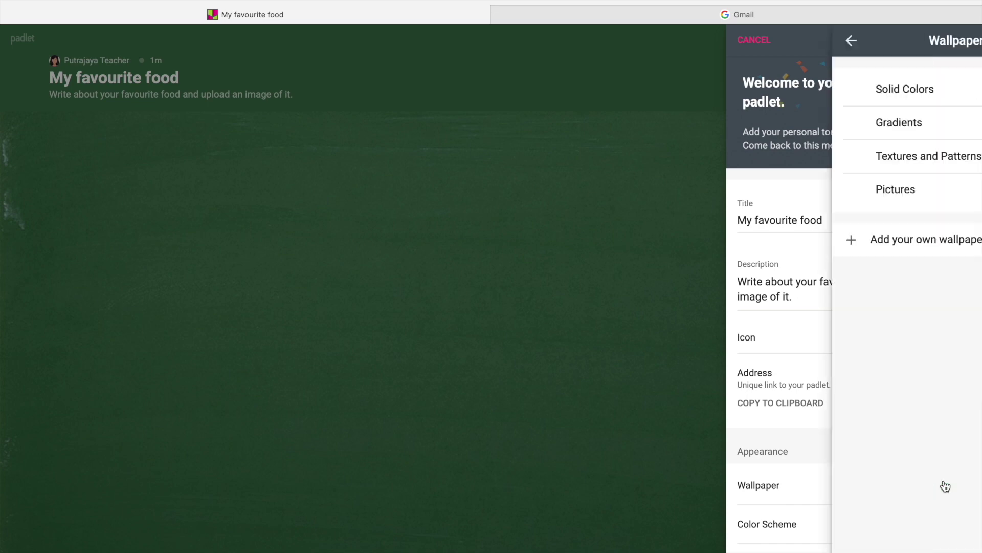
click(891, 159)
click(759, 40)
double_click(830, 84)
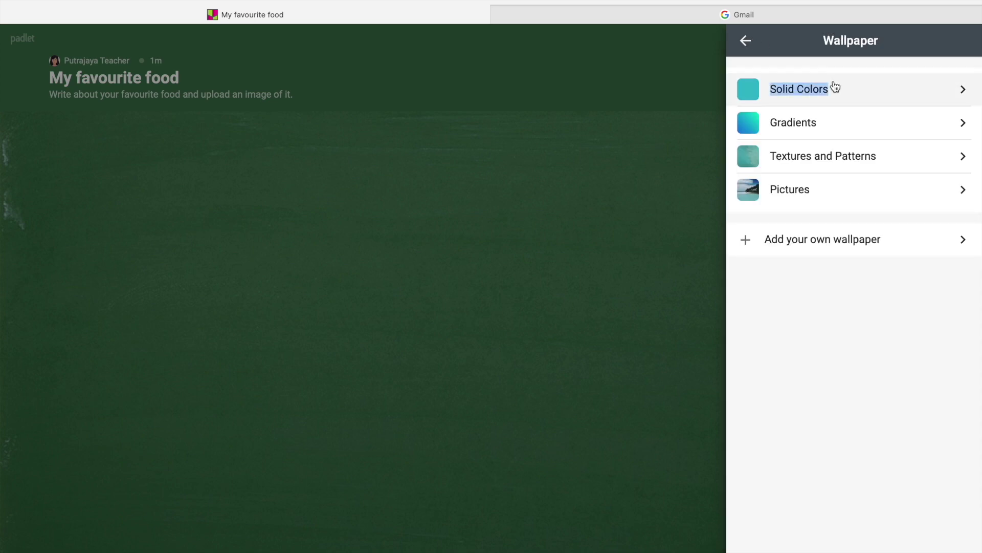
click(746, 42)
click(821, 91)
click(828, 263)
click(747, 40)
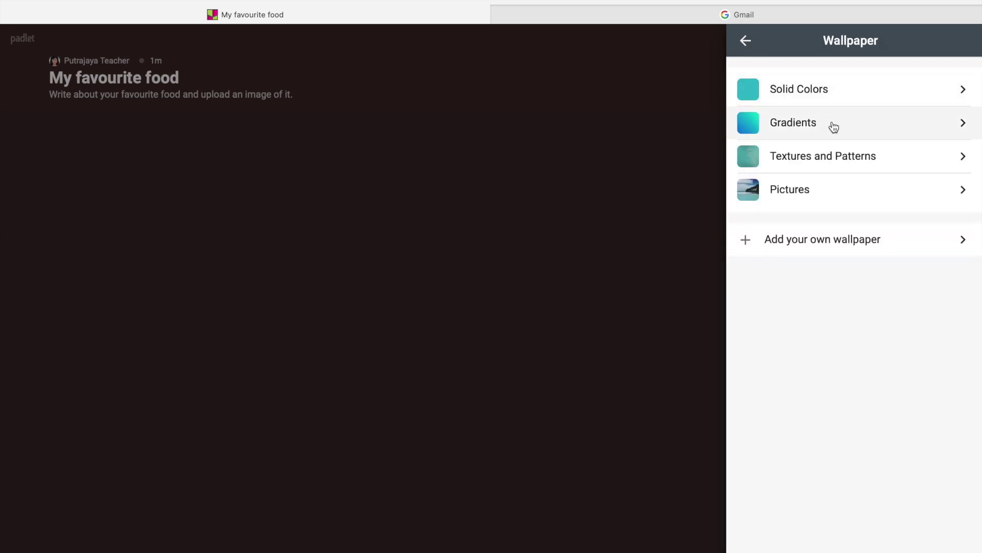
- Try a blue-yellow gradient and the Thankful leaf pattern as the wallpaper
click(834, 127)
click(915, 201)
click(745, 40)
click(903, 158)
click(820, 126)
click(745, 40)
- Try the Scroll and Blackboard pictures, then apply the Wallwisher brick mural
click(889, 189)
scroll(829, 292, down, 2)
scroll(829, 305, down, 2)
scroll(830, 304, down, 2)
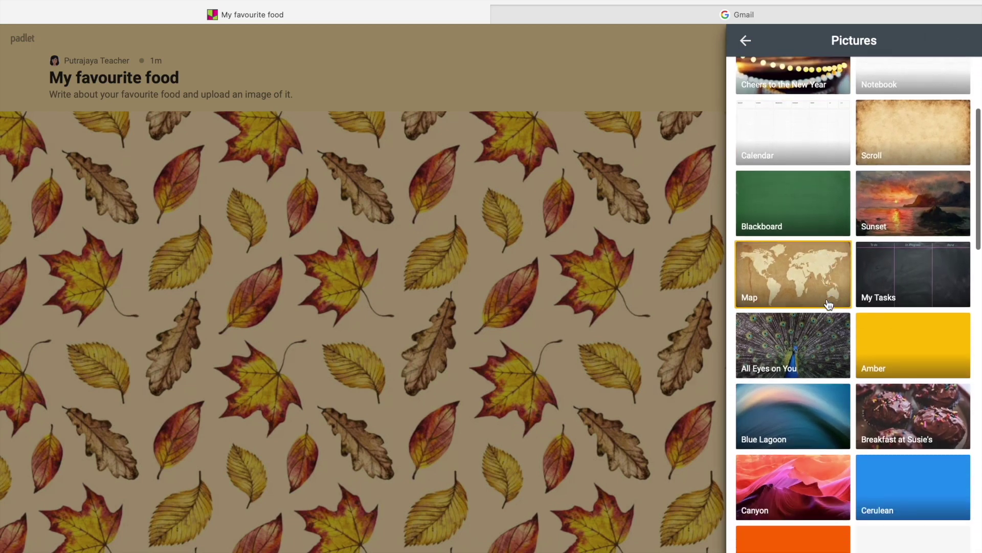
click(895, 178)
click(814, 235)
scroll(775, 384, down, 3)
scroll(764, 437, down, 3)
scroll(762, 435, down, 5)
scroll(763, 434, down, 2)
scroll(763, 435, down, 5)
scroll(763, 434, down, 2)
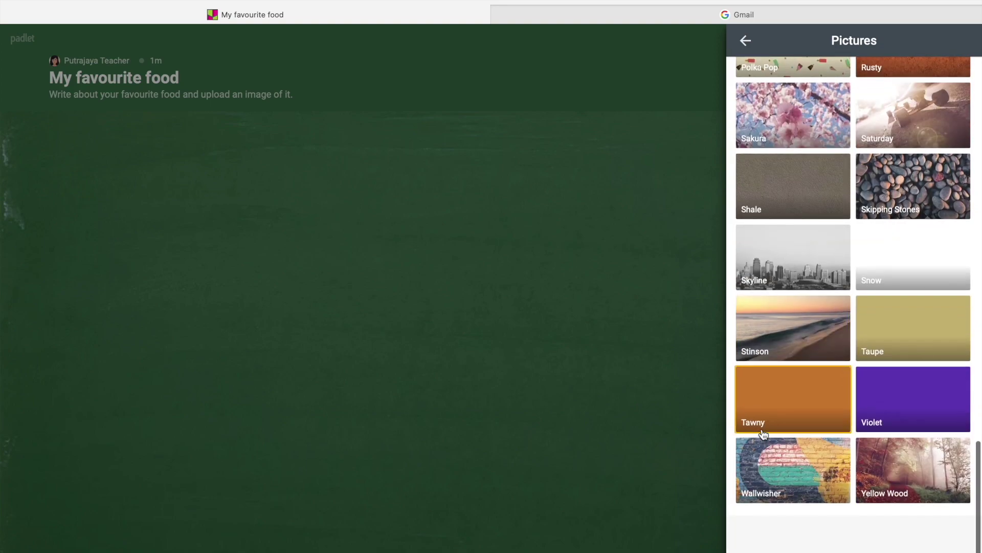
click(776, 476)
click(750, 42)
click(748, 42)
scroll(836, 212, down, 1)
scroll(836, 212, down, 3)
scroll(836, 212, down, 2)
scroll(836, 212, down, 2)
- Set the board font to the third font style
click(888, 250)
click(922, 252)
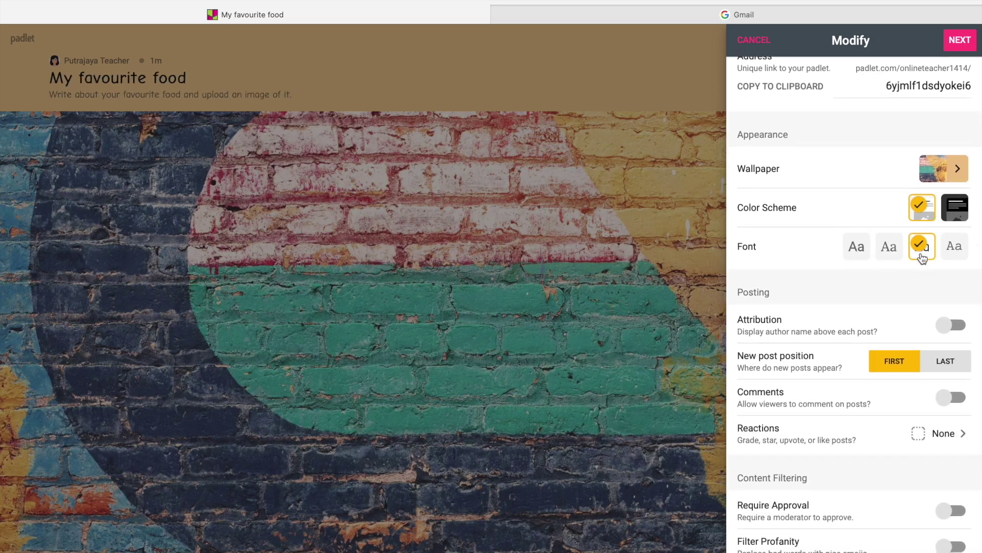
click(954, 256)
scroll(893, 289, down, 1)
- Turn on author attribution and comments, set reactions to Like, and finish setup
click(962, 301)
scroll(960, 303, up, 1)
click(959, 415)
click(946, 453)
click(964, 125)
click(745, 40)
scroll(803, 414, down, 1)
scroll(804, 414, up, 2)
scroll(804, 414, up, 3)
click(959, 42)
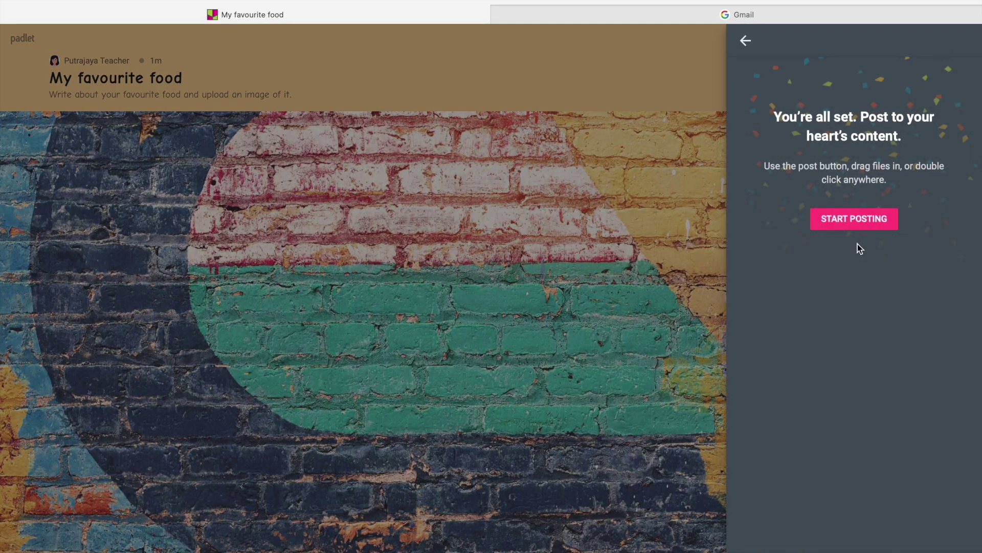
- Publish the post 'My favourite food is Nasi Lemak.' with a nasi lemak image-search photo
click(855, 219)
click(949, 544)
text(My favouritefood isK)
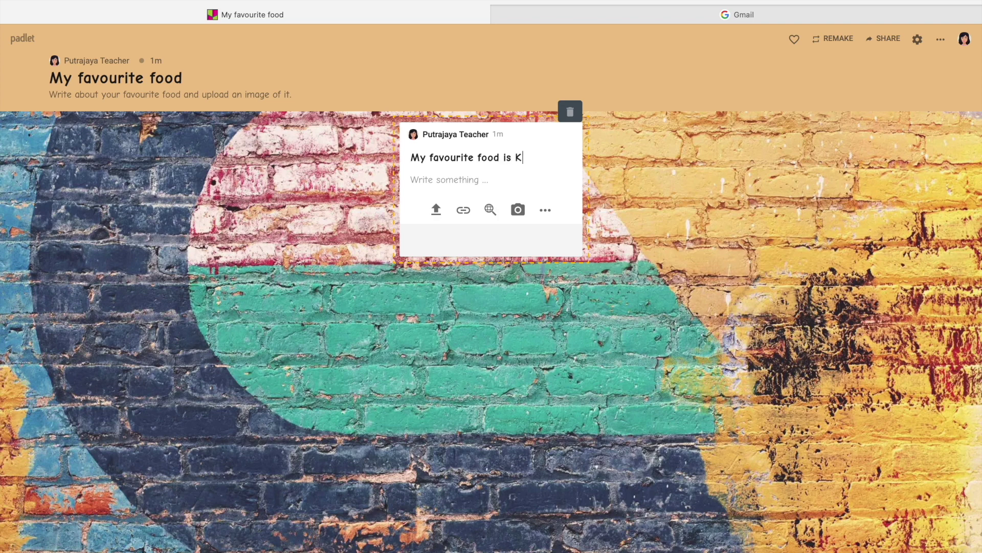
key(BackSpace)
text(Nasi Lemak.)
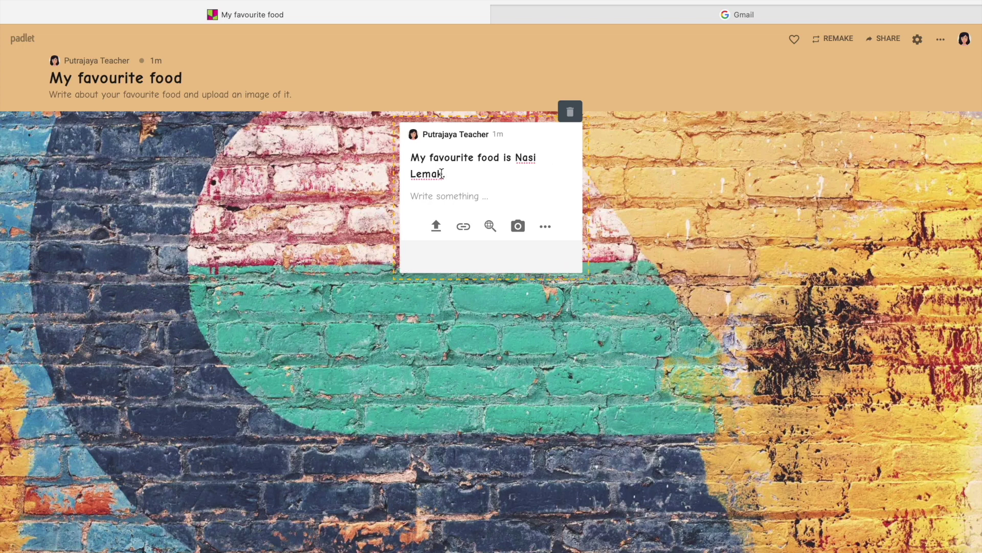
click(491, 230)
text(nasi m)
key(BackSpace)
text(lemak)
click(324, 127)
click(470, 445)
click(654, 256)
- Leave the post's comment field empty and open the padlet's Share panel
mouse_move(490, 192)
click(472, 350)
click(714, 298)
click(889, 40)
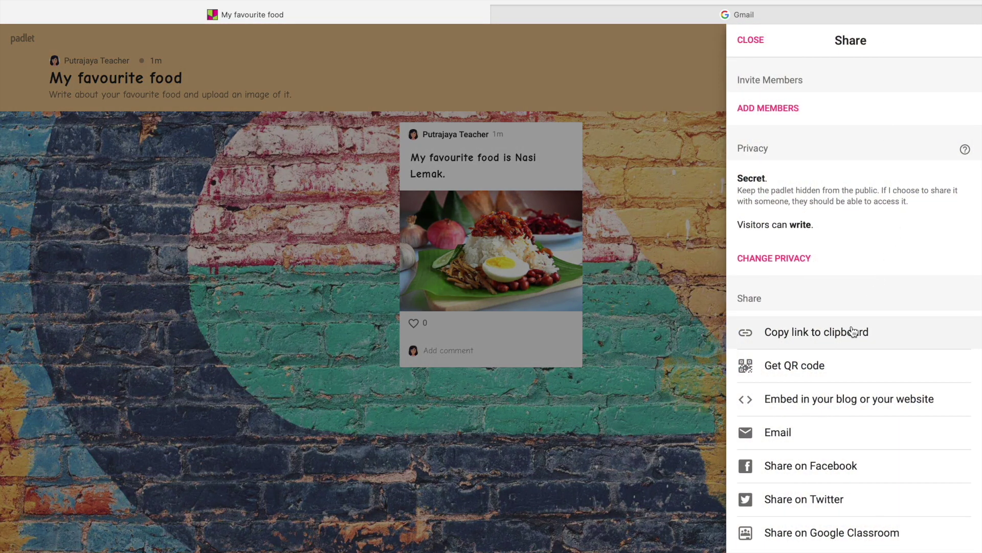